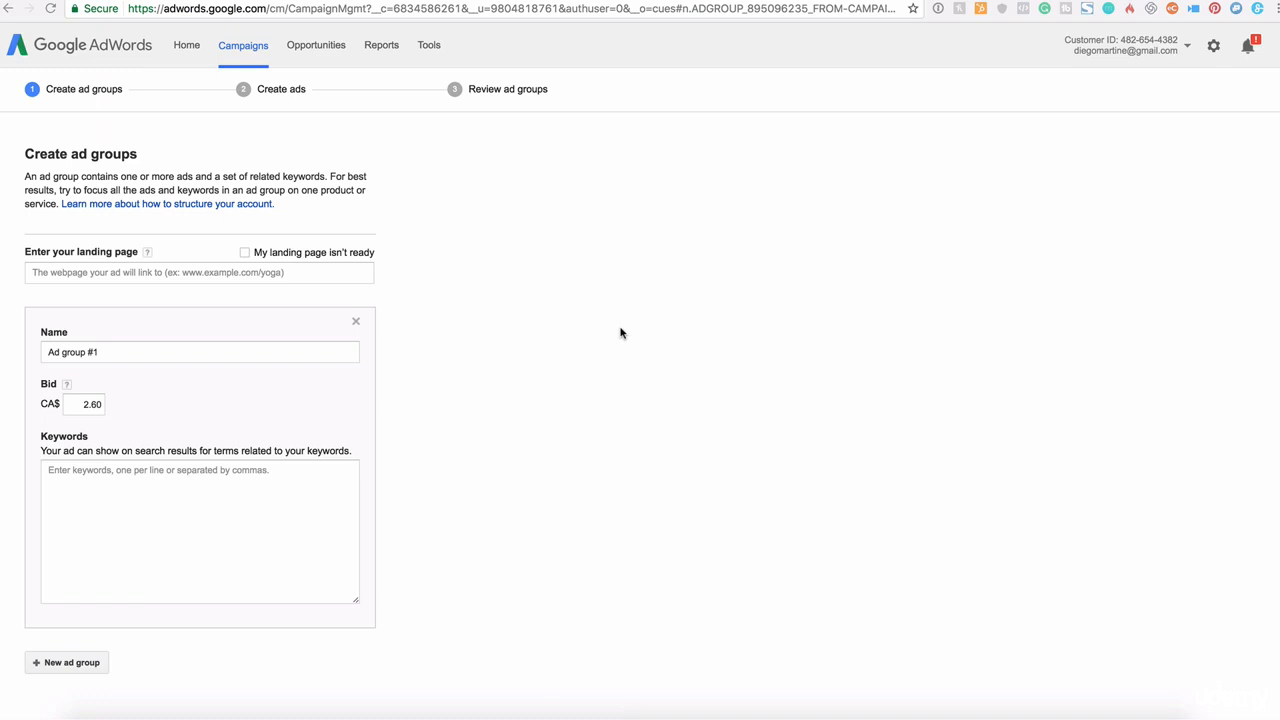
Enter the advertiser's website domain as the landing page and load the ad group ideas for it
click(272, 273)
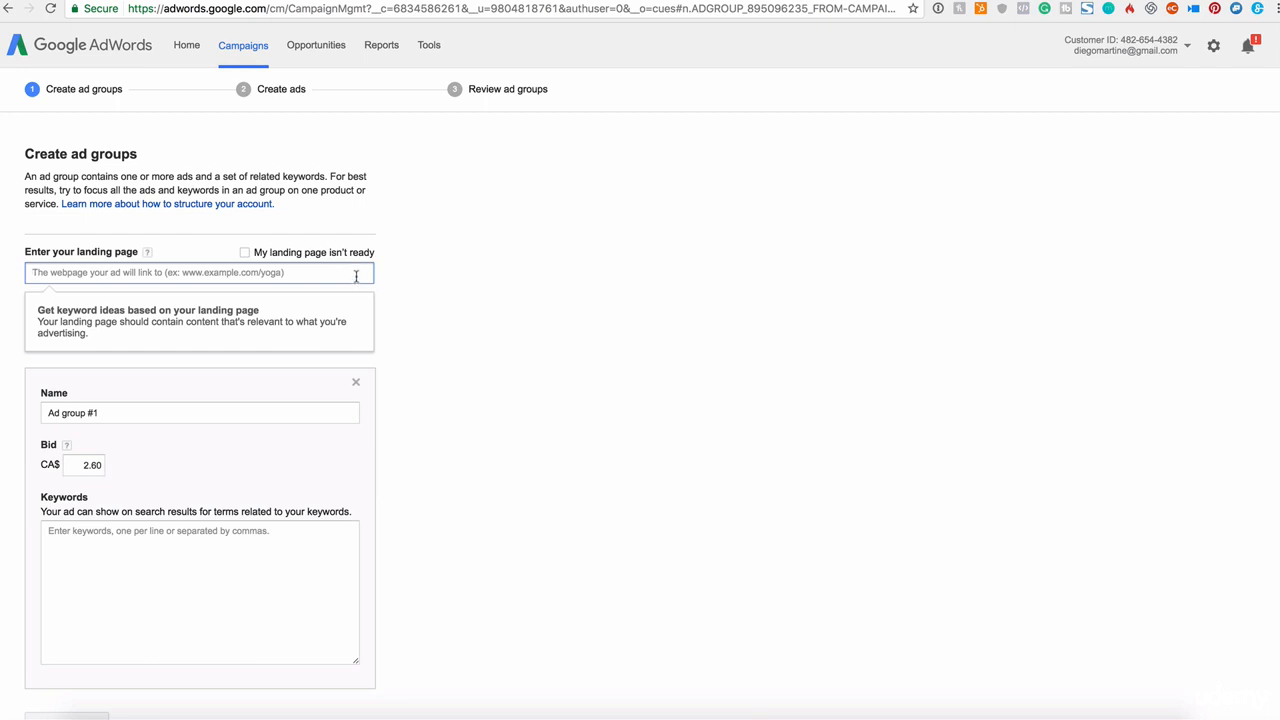
text(diegod)
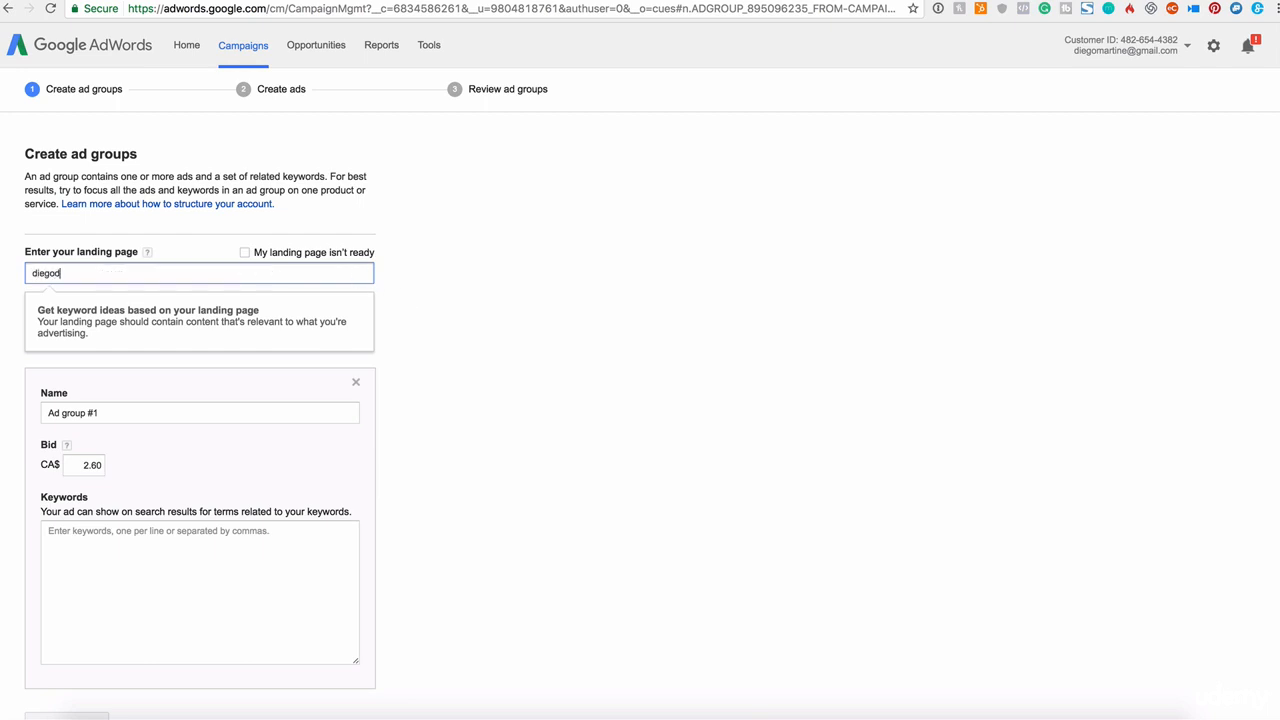
text(avila.com)
key(Tab)
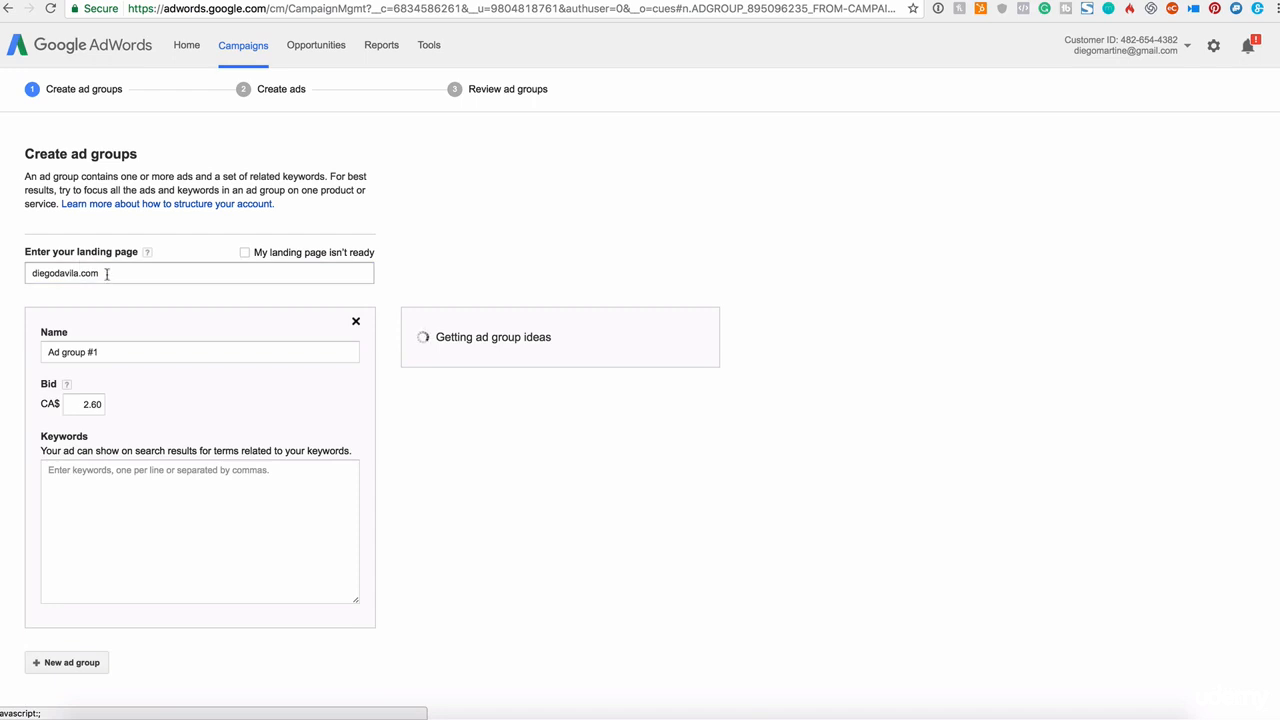
triple_click(164, 283)
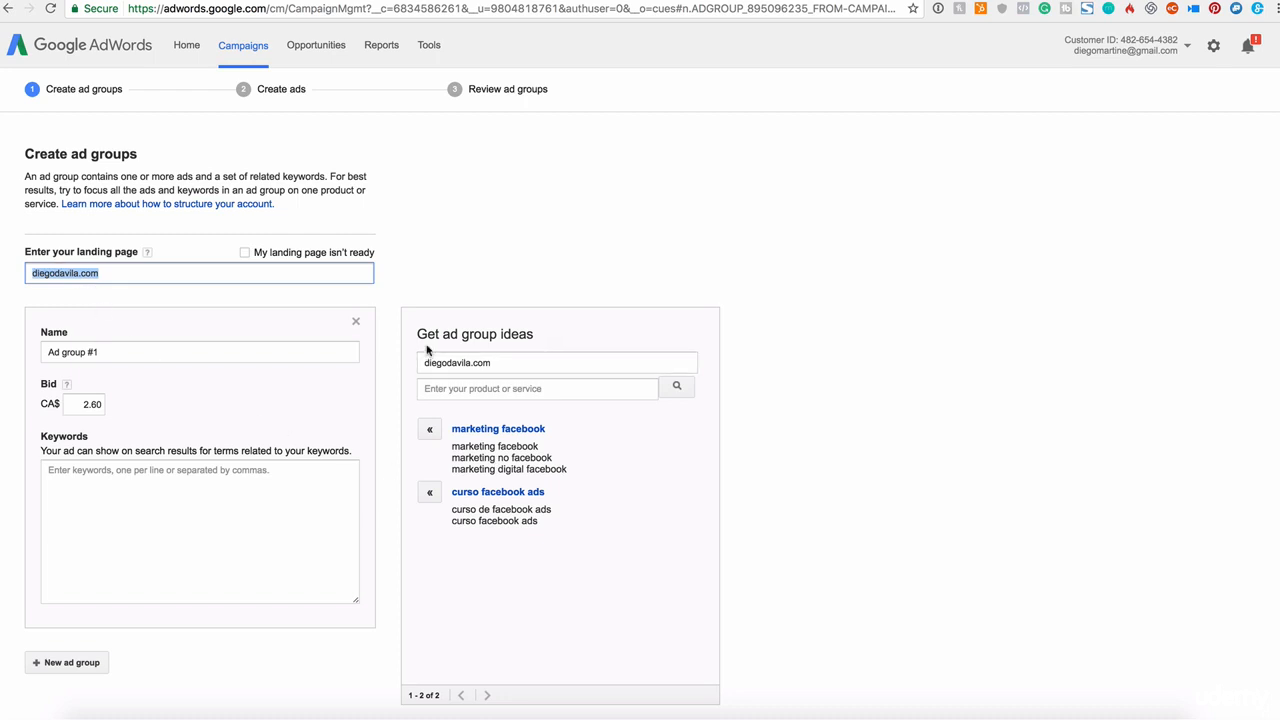
drag(418, 334, 533, 333)
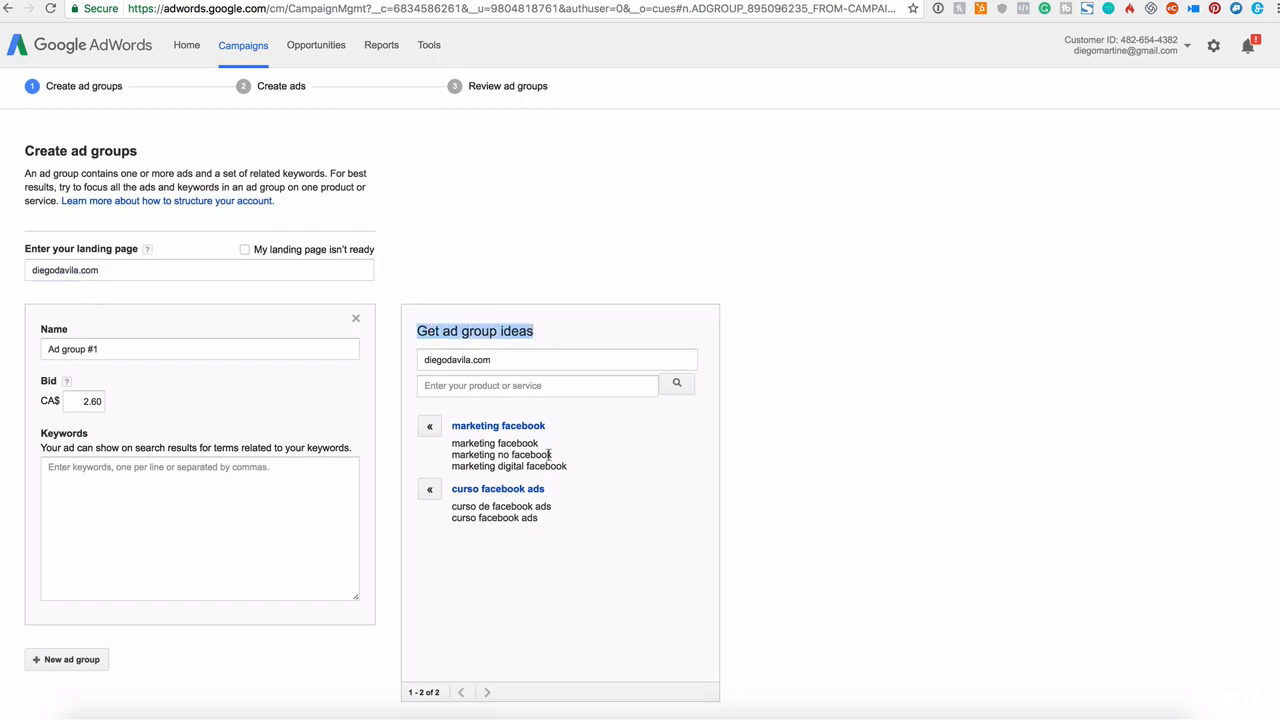
Name the first ad group "Facebook Retargeting Course"
scroll(548, 455, down, 2)
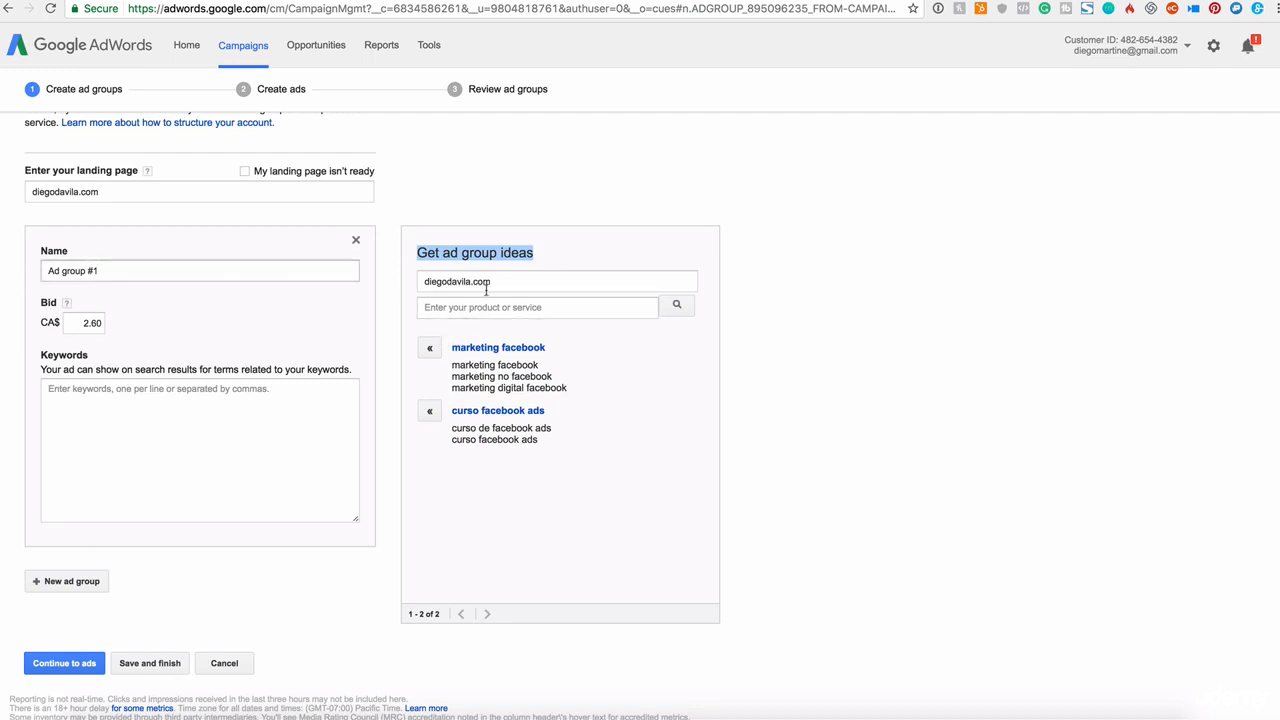
drag(49, 252, 24, 270)
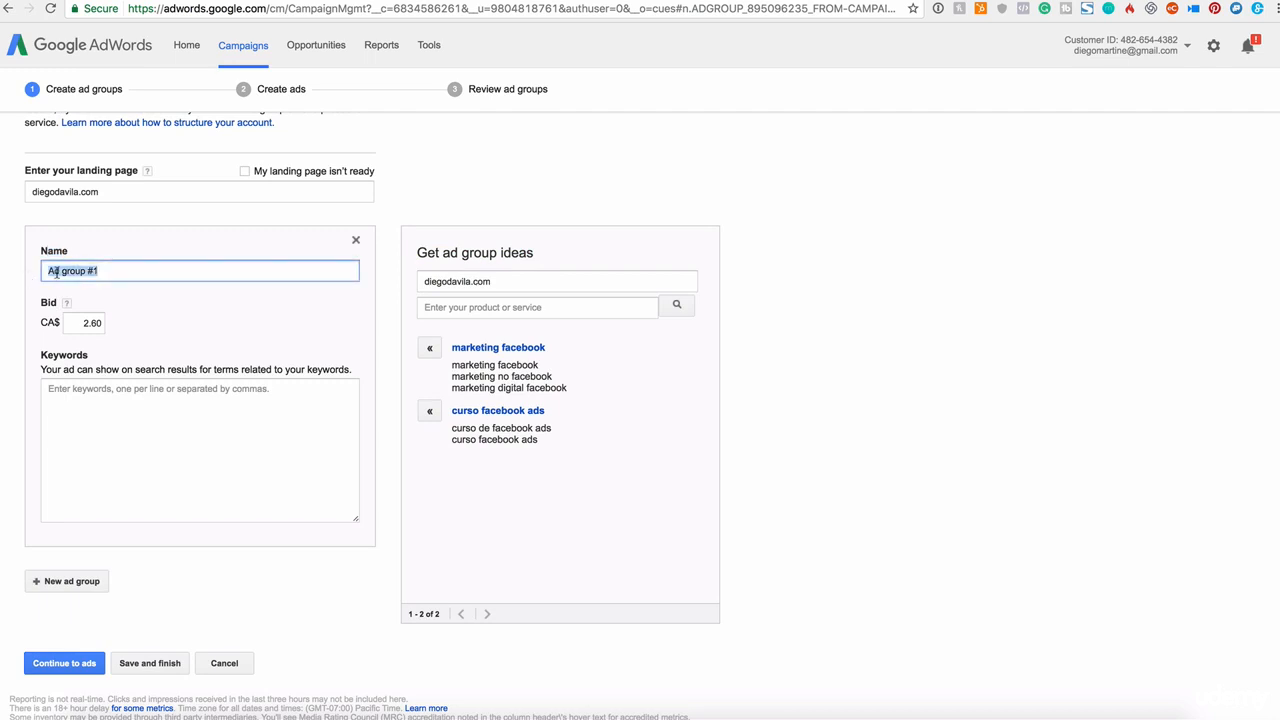
click(100, 271)
key(super+a)
text(Facebook Retargeting Course)
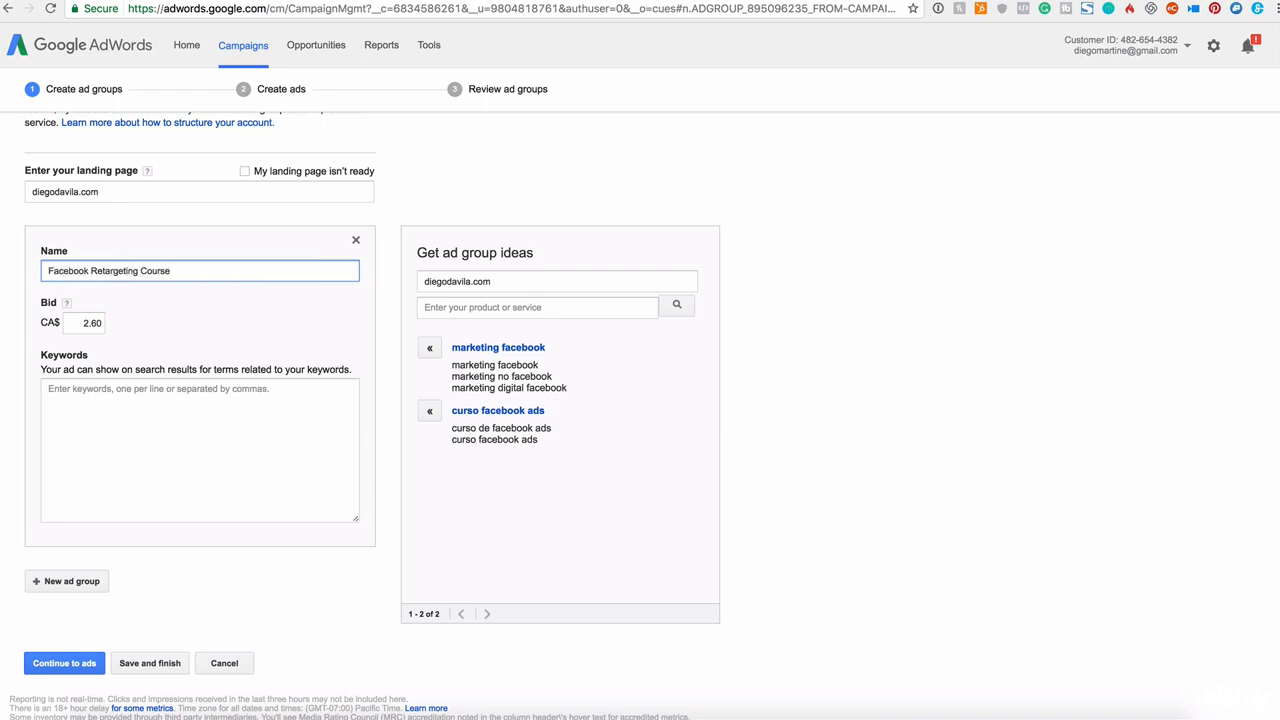
drag(67, 323, 117, 320)
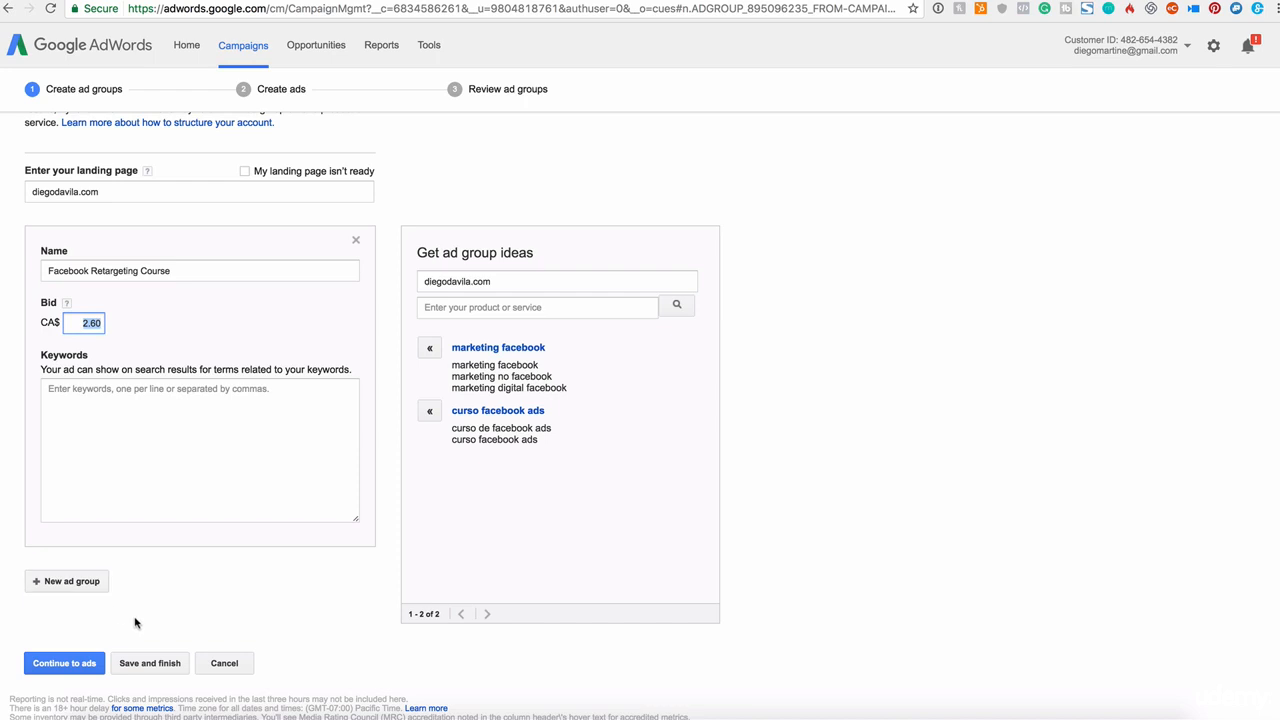
Add the keywords facebook, facebook marketing, retargeting and facebook group to the ad group, one per line, each followed by a comma
click(110, 410)
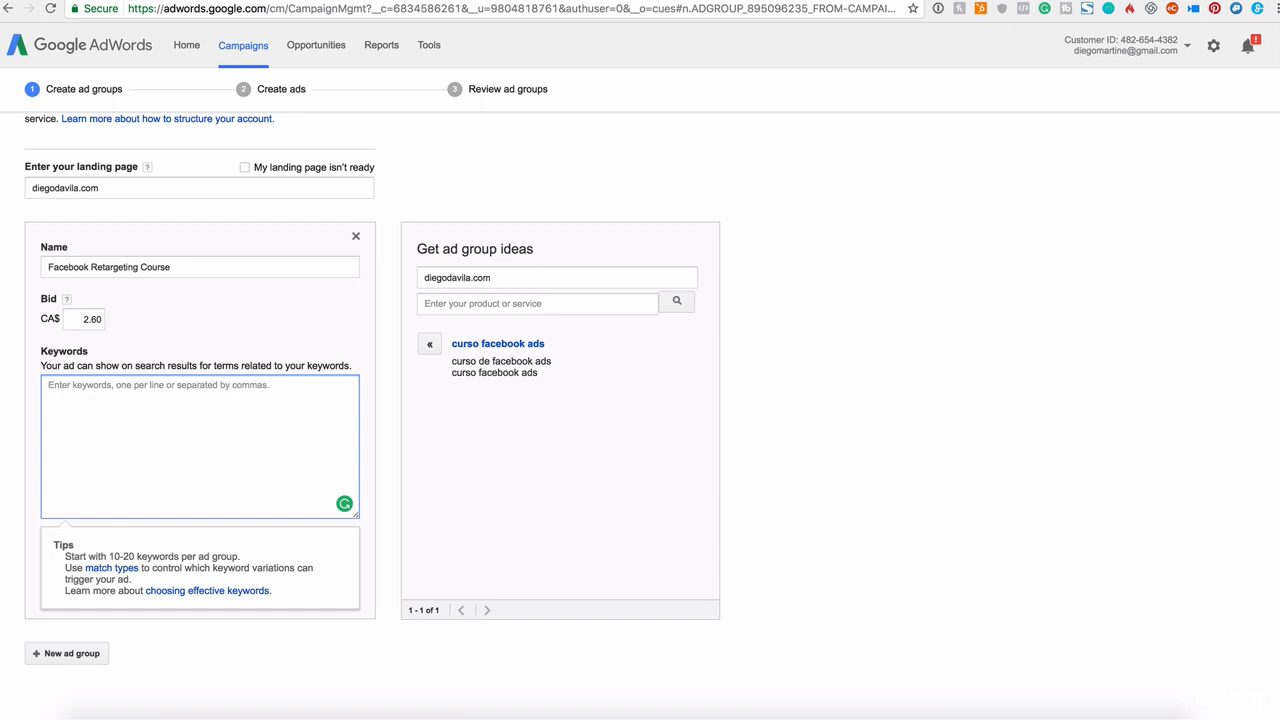
text(facebook)
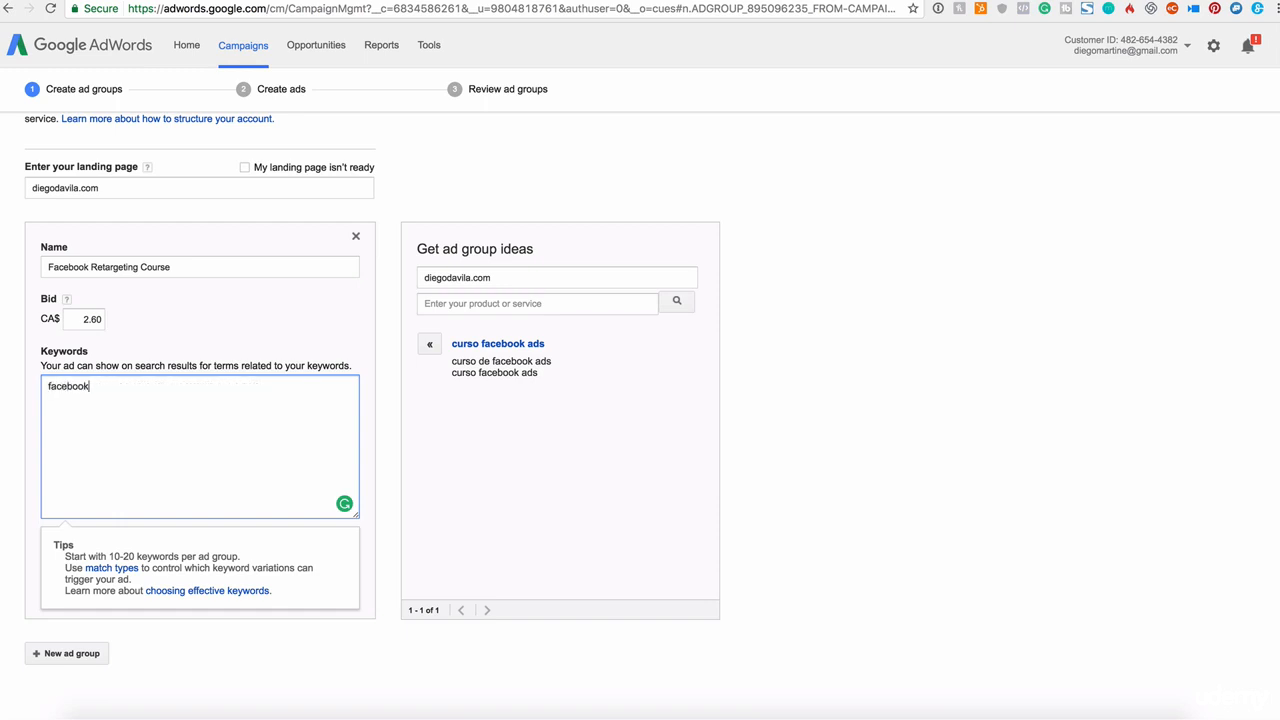
text(,)
key(Return)
text(facebook makr)
key(BackSpace)
text(keting, )
text(retargegi)
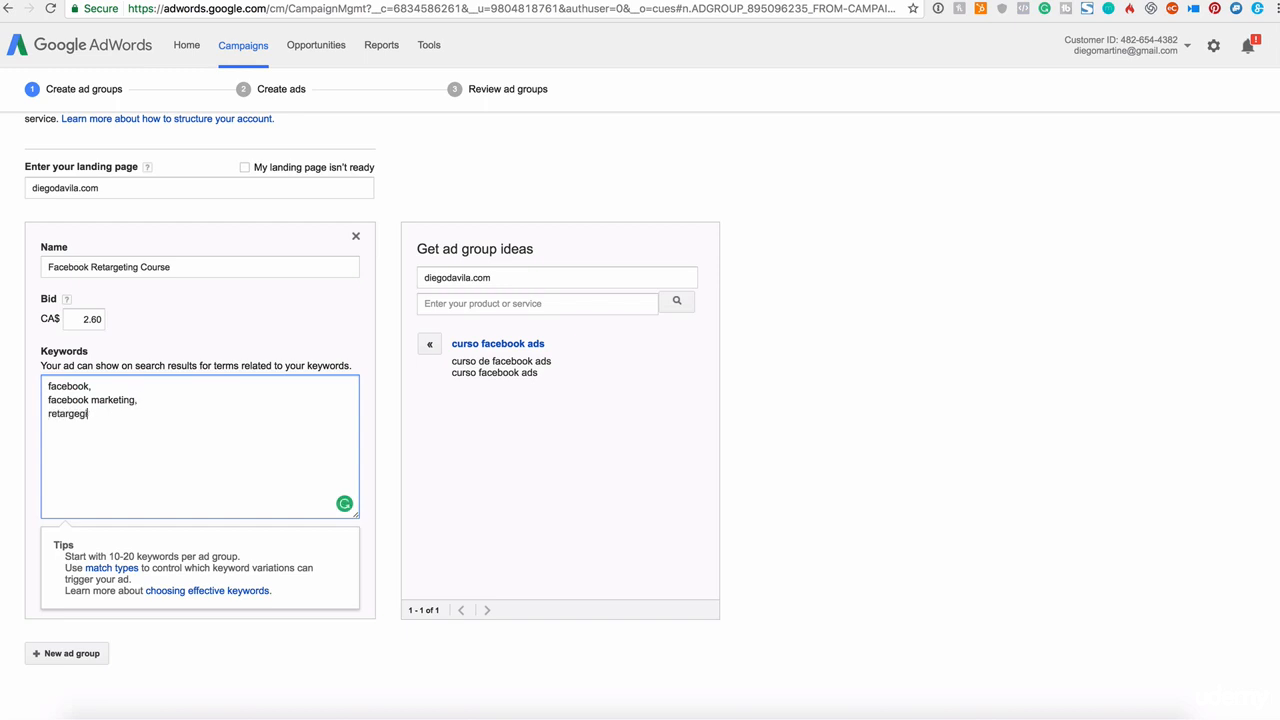
key(BackSpace)
key(BackSpace)
text(ting,)
key(Return)
text(facebook group,)
drag(150, 425, 44, 360)
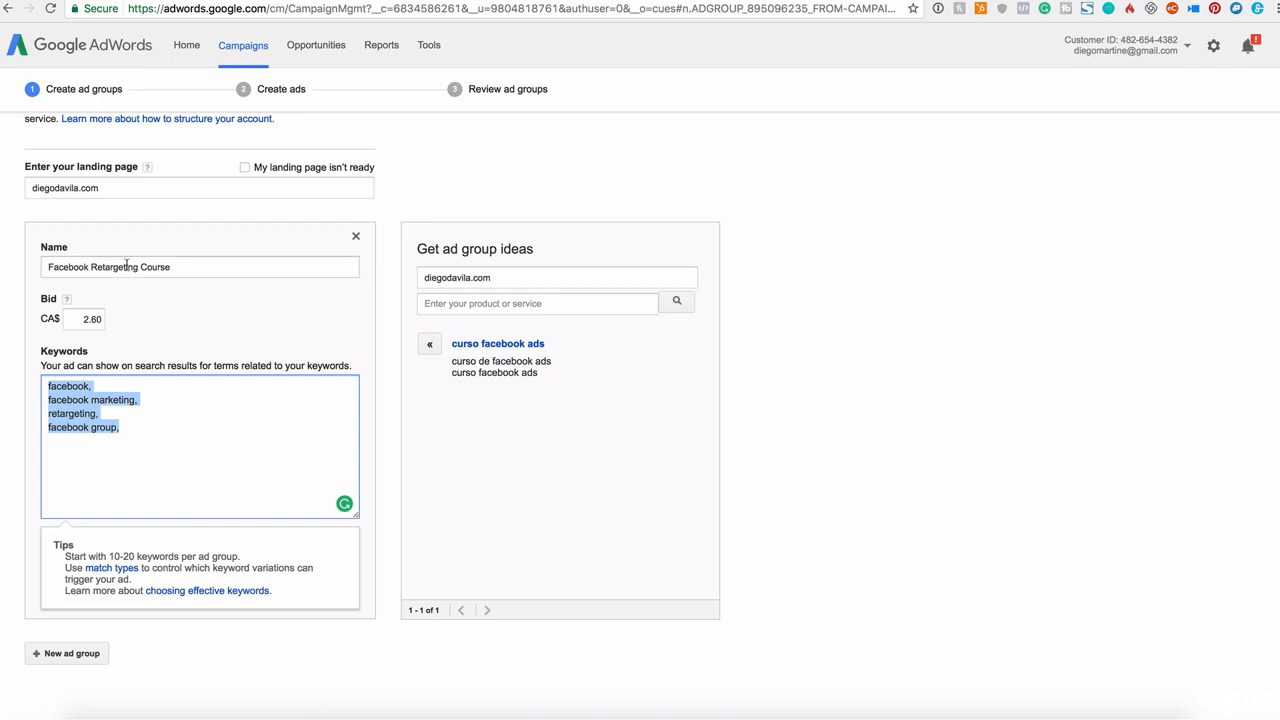
click(182, 320)
scroll(220, 470, down, 1)
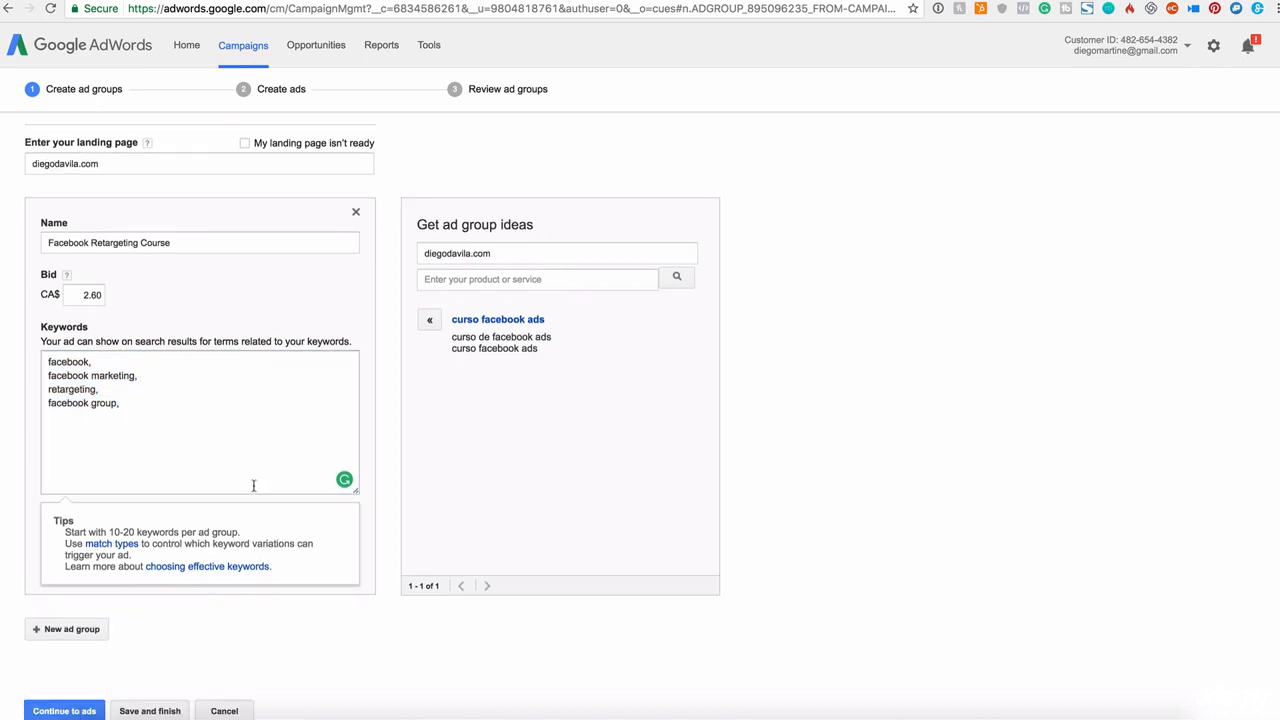
scroll(146, 597, down, 1)
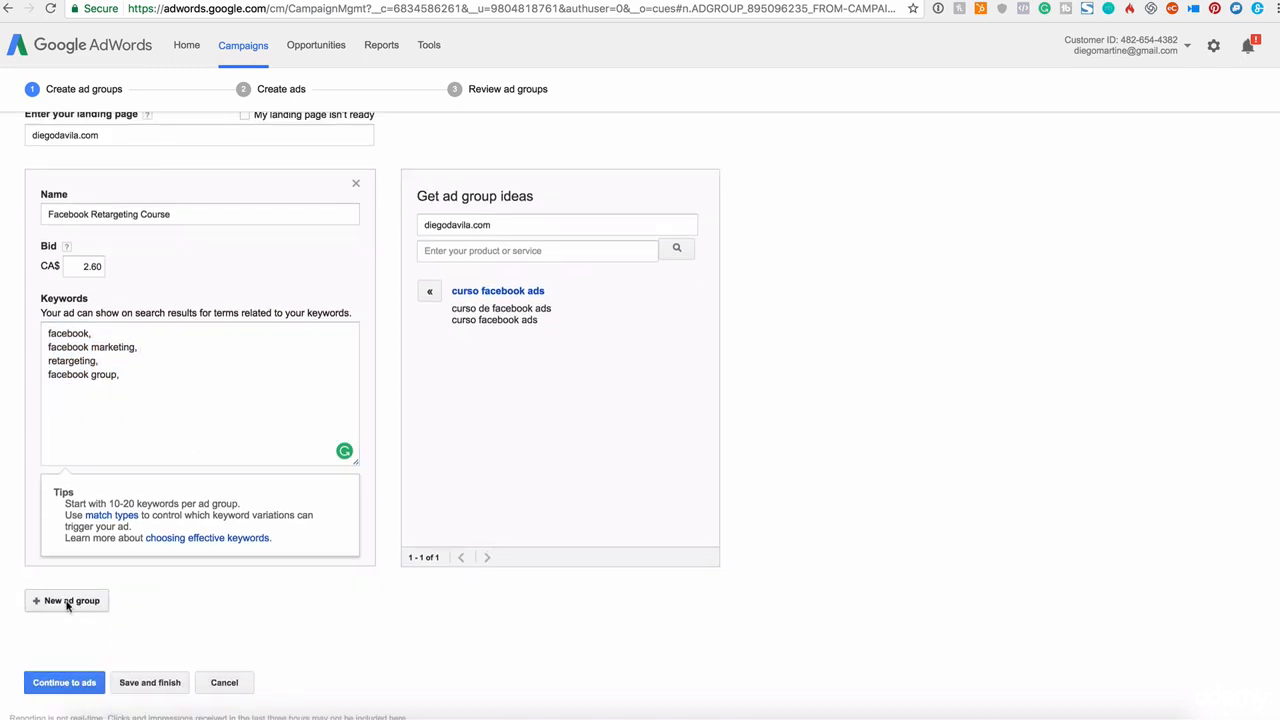
click(68, 603)
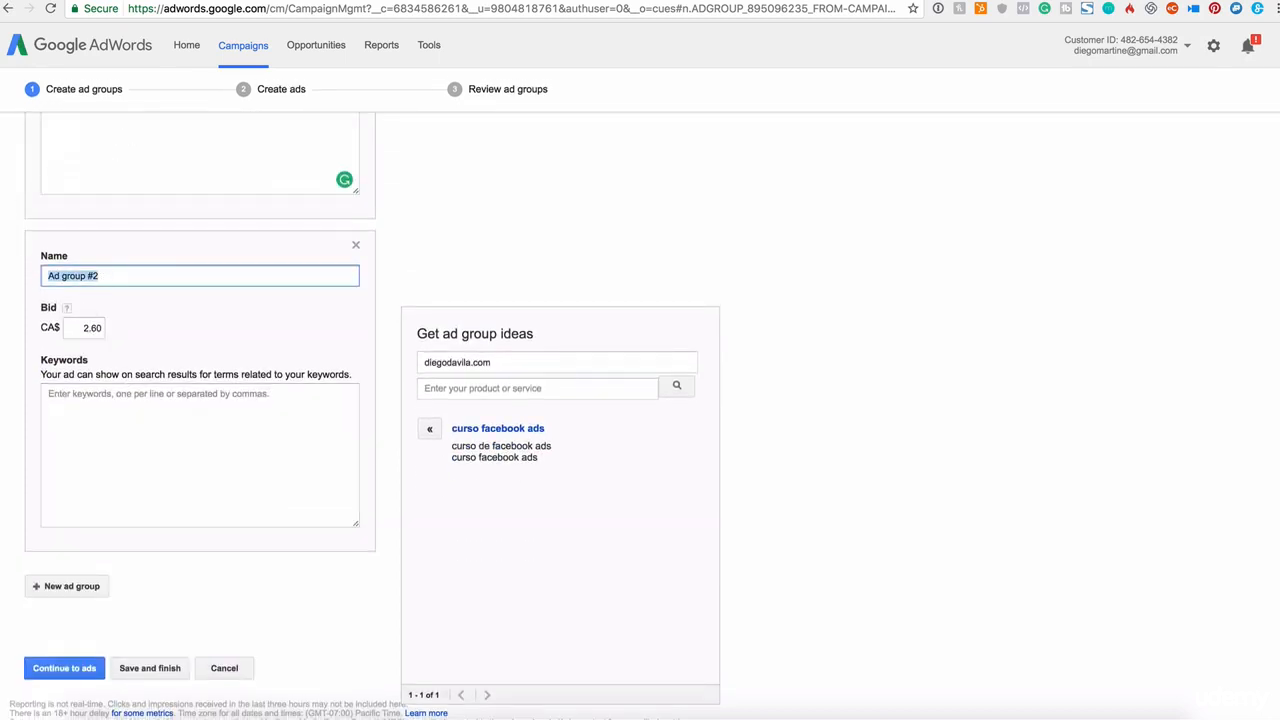
click(95, 325)
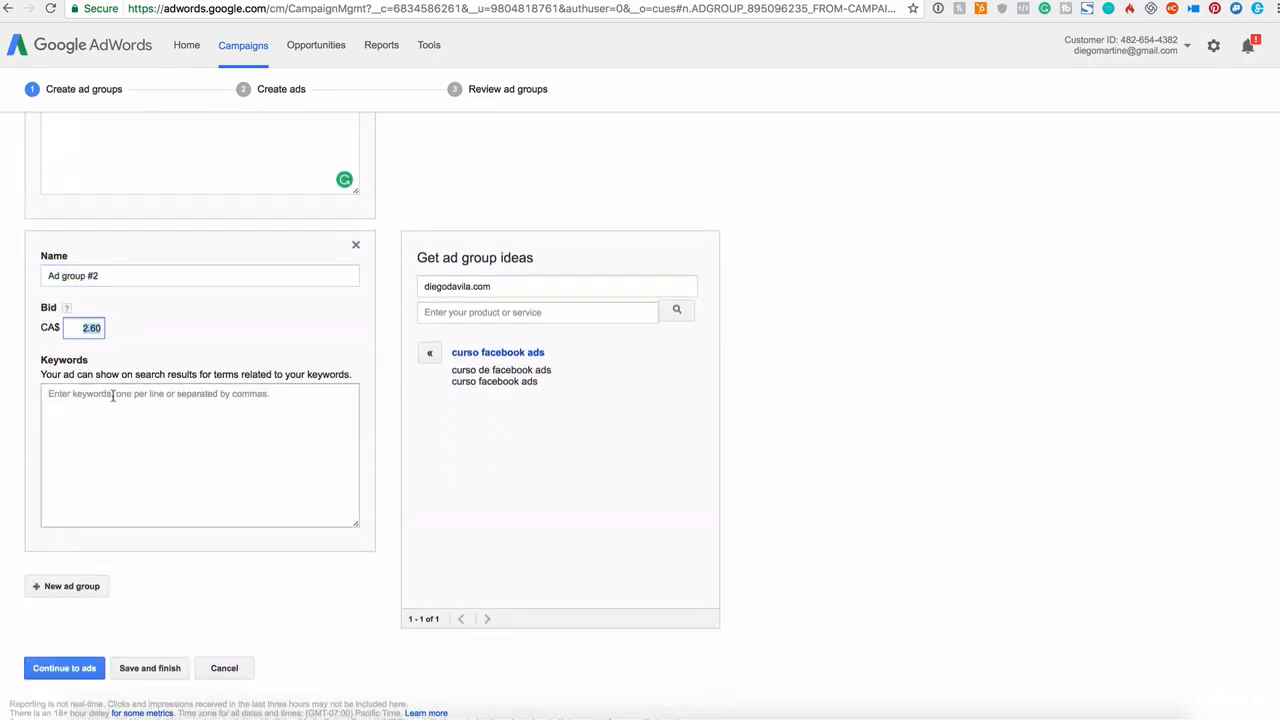
click(355, 245)
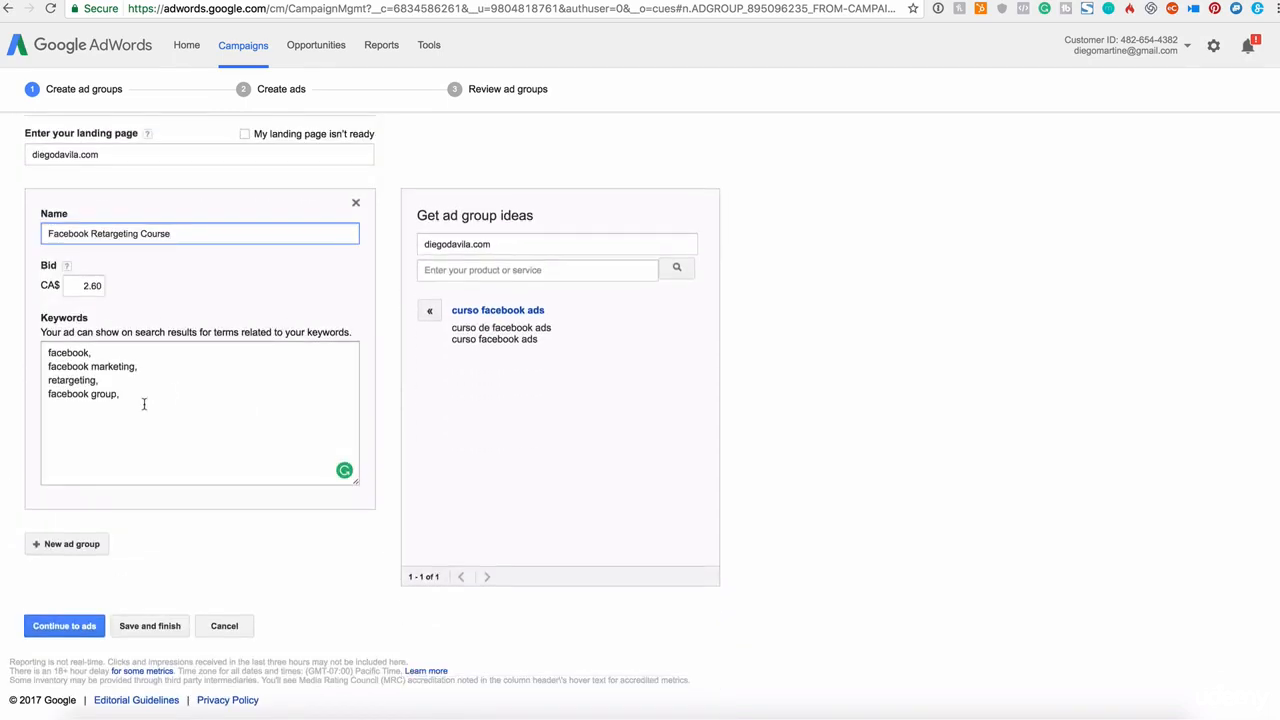
Continue from the completed ad group to creating its ads
scroll(163, 314, up, 2)
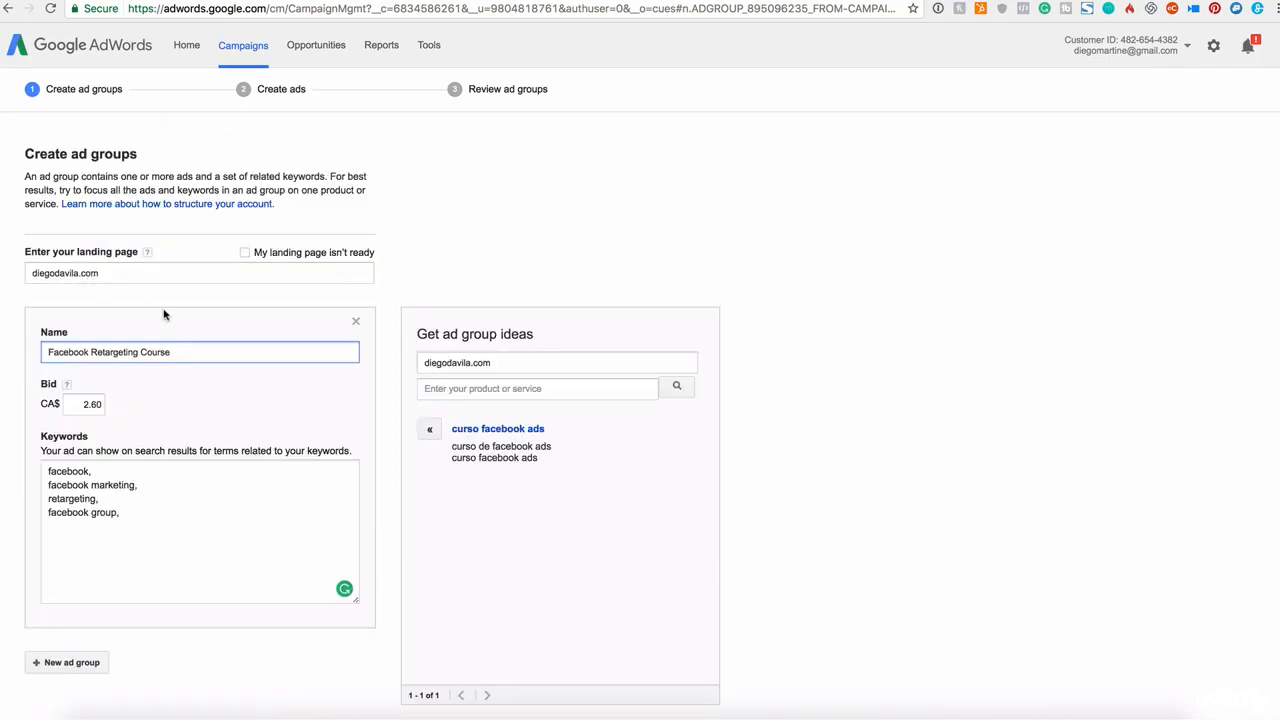
scroll(208, 327, down, 2)
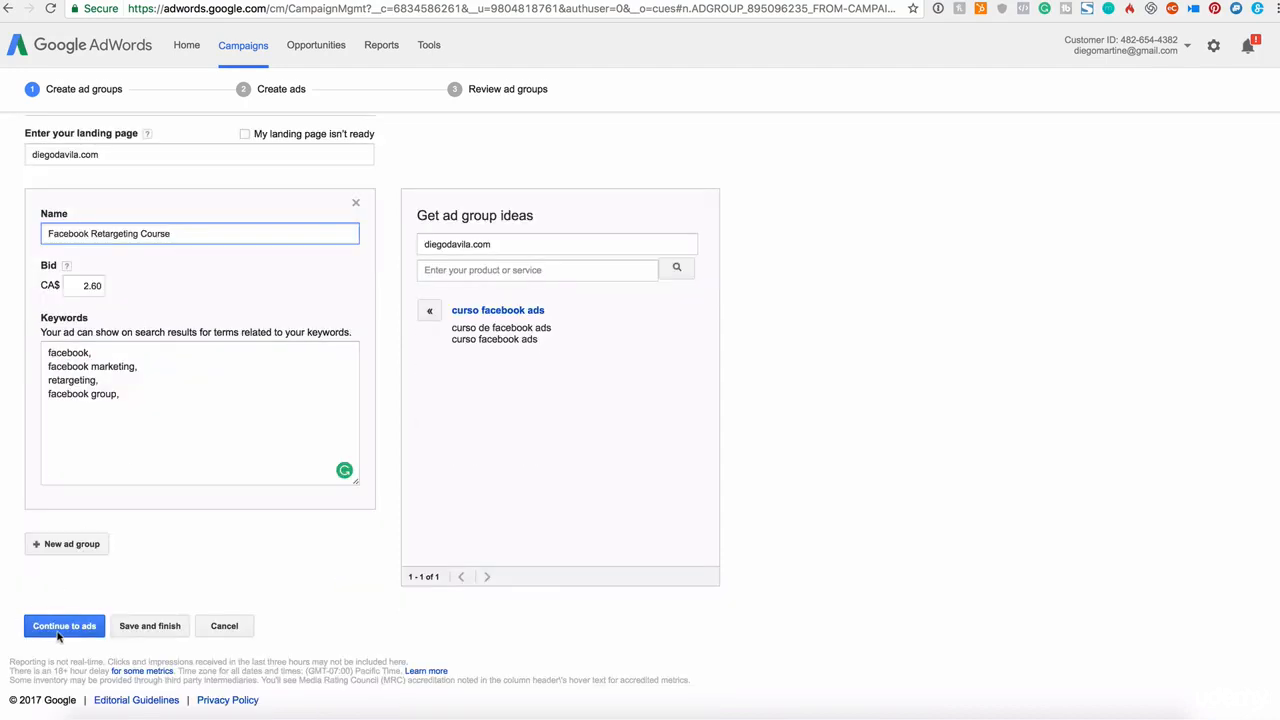